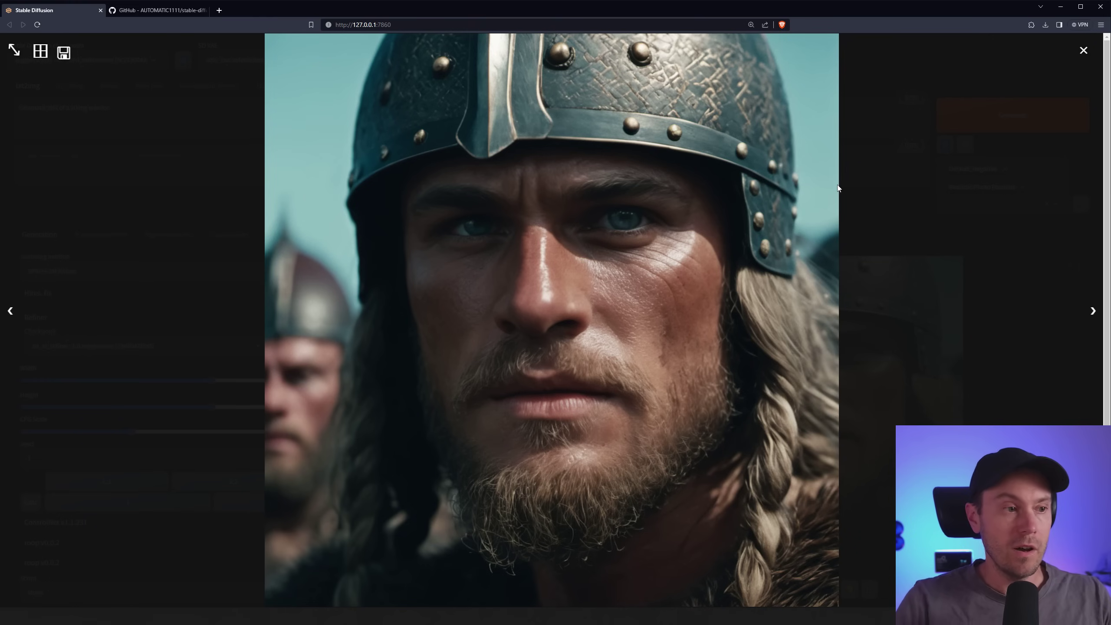
- Close the full-size viking portrait viewer and select the viking warrior prompt to review it
left_click(1026, 259)
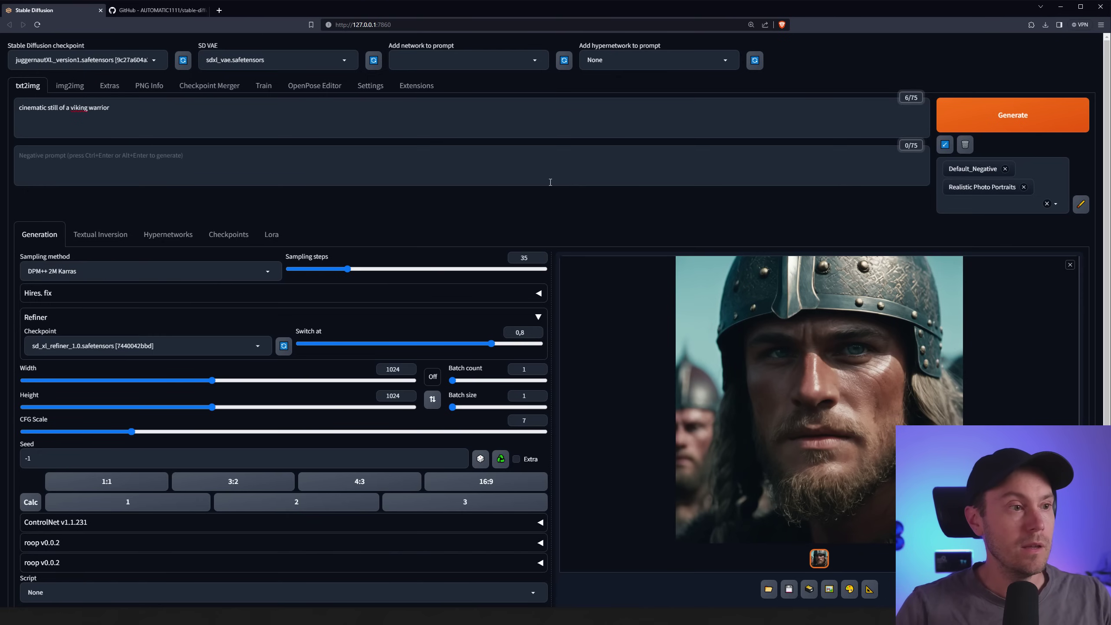
left_click_drag(131, 109, 17, 109)
left_click(137, 113)
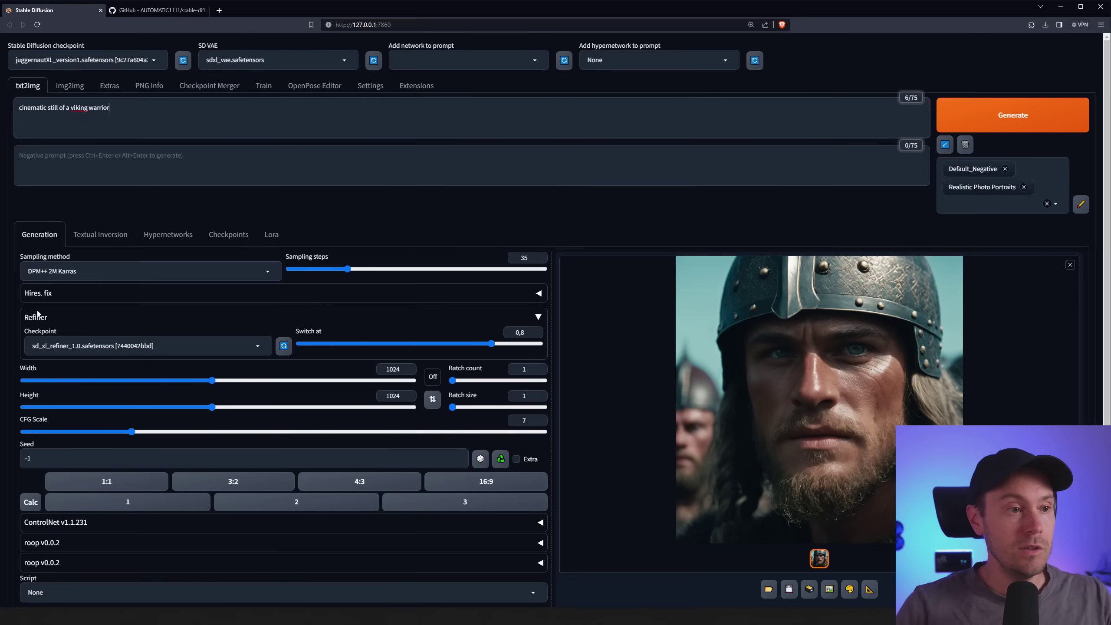
left_click(53, 322)
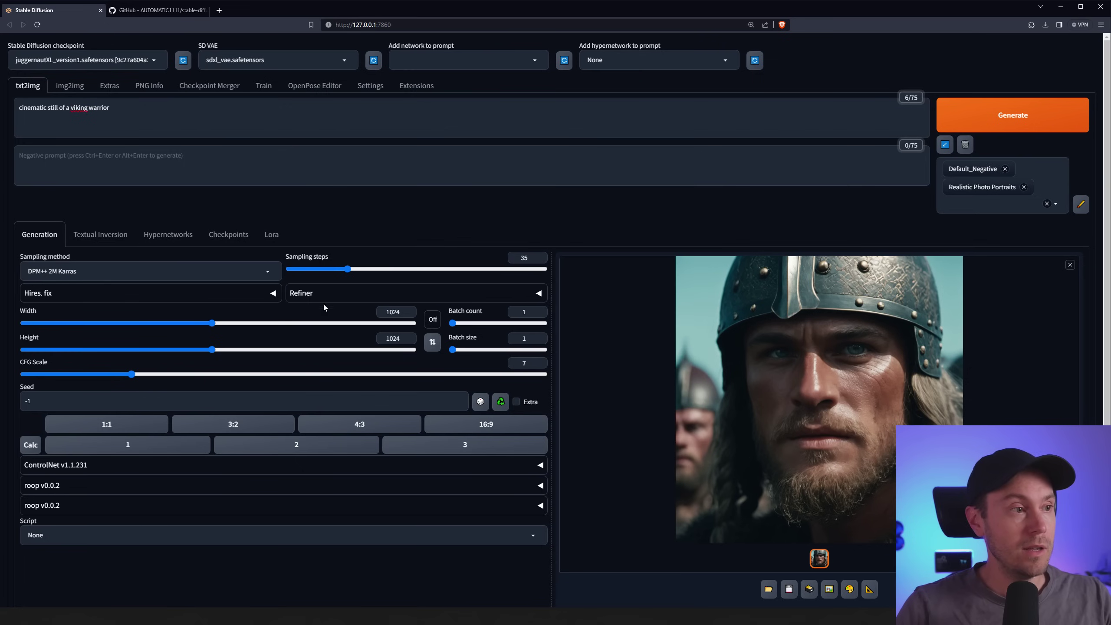
left_click(304, 293)
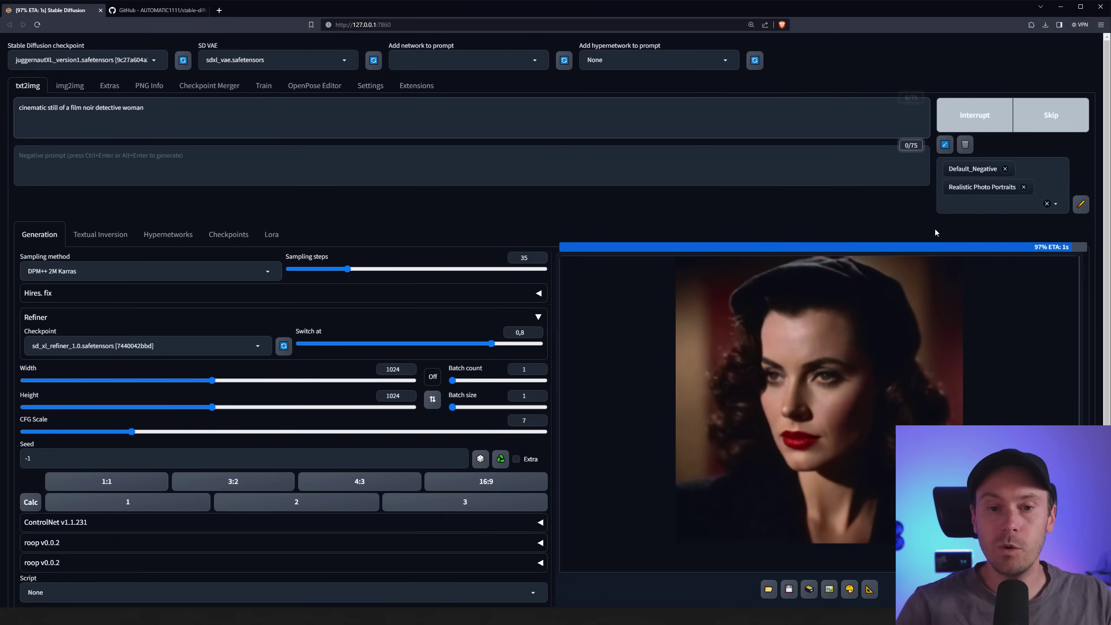
- Scroll down the txt2img page after the film noir detective render completes
scroll(981, 316, "down", 3)
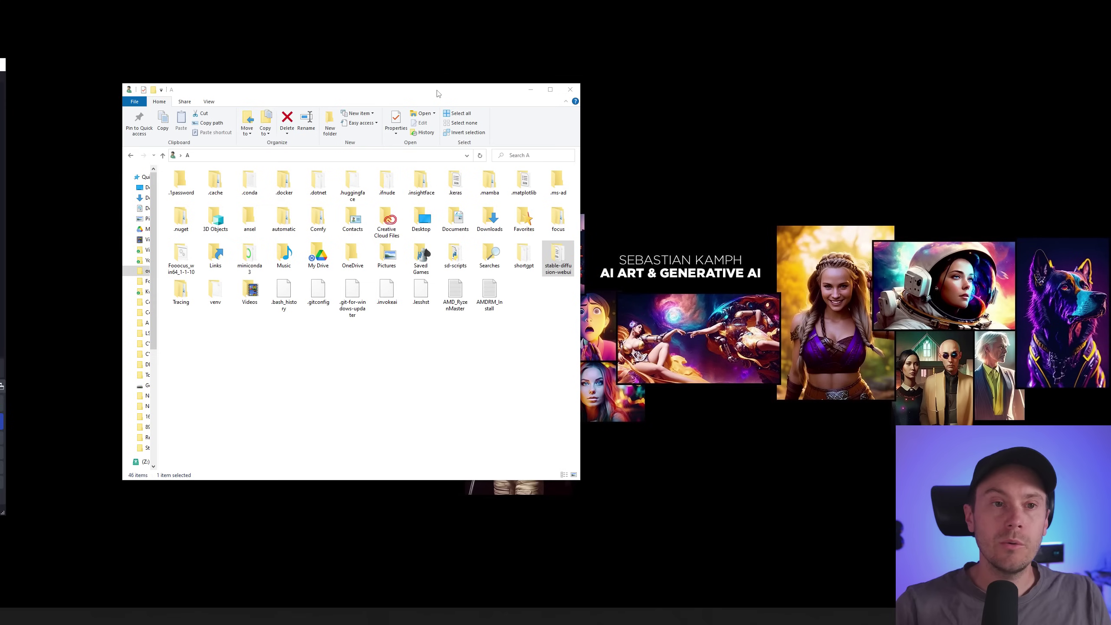
- Enter the stable-diffusion-webui folder and launch a Command Prompt there with 'cmd' in the address bar
double_click(558, 255)
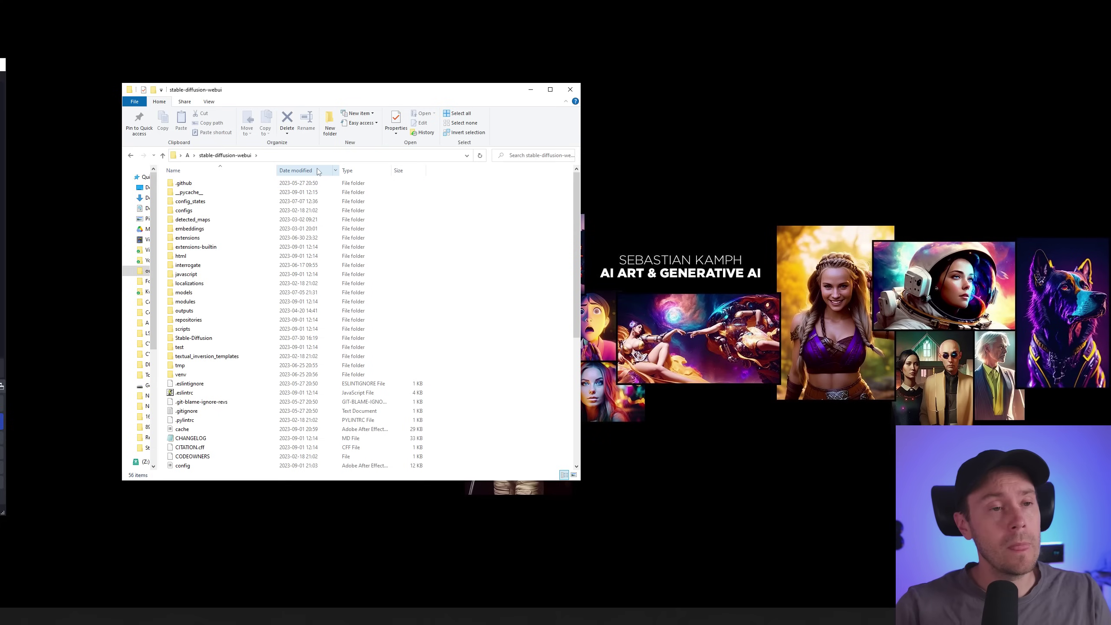
left_click(286, 155)
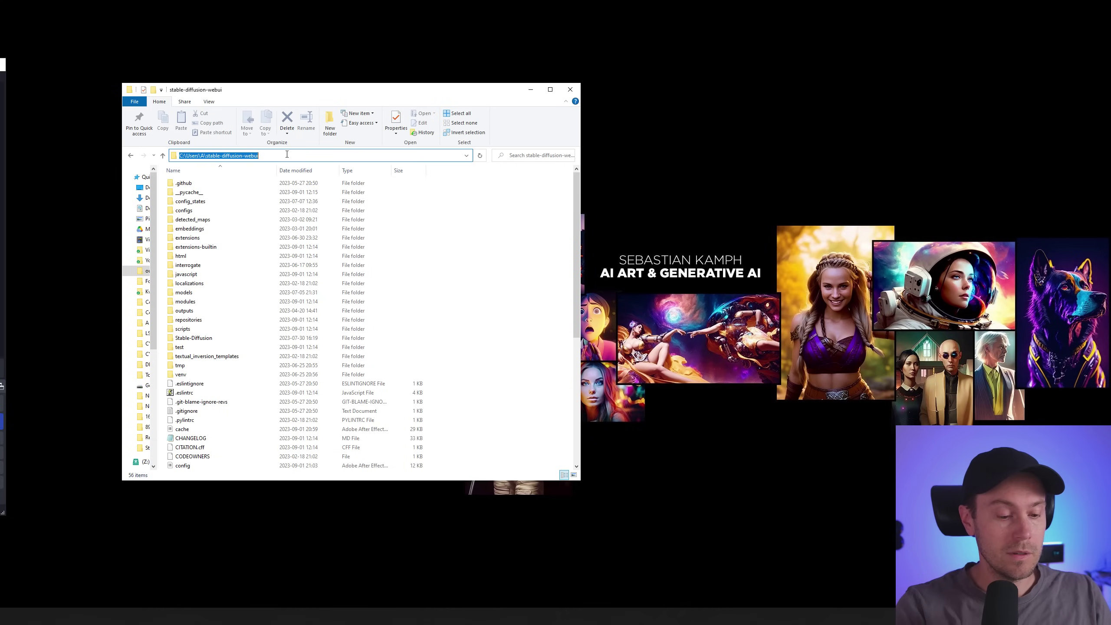
type("cmd")
key("Return")
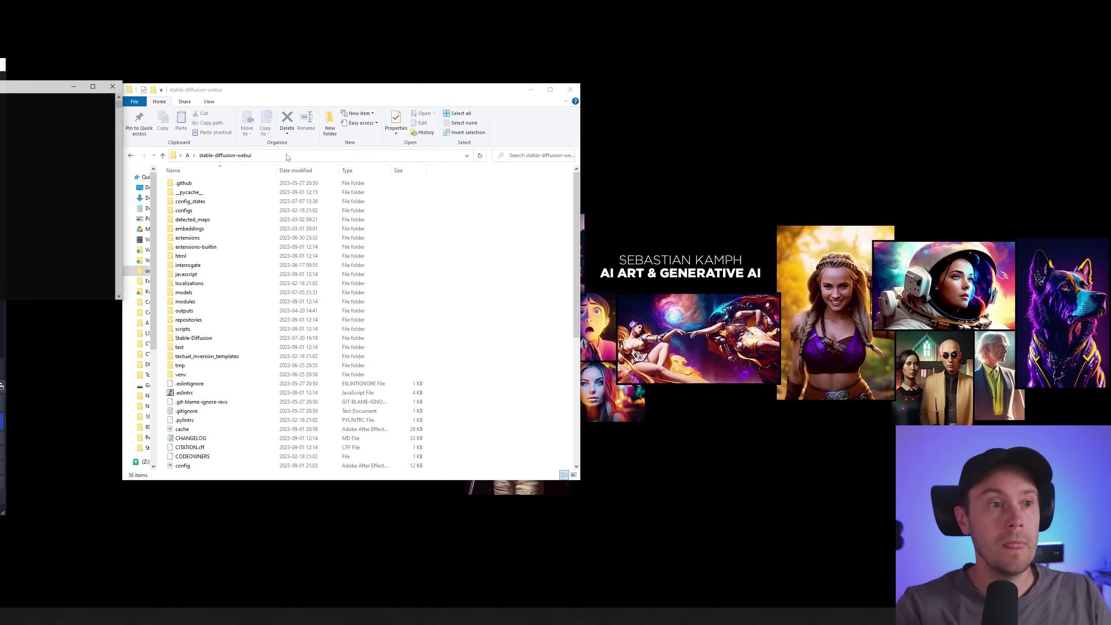
- Run 'git pull' in the webui folder and highlight its 'Already up to date.' result
left_click_drag(25, 104, 449, 206)
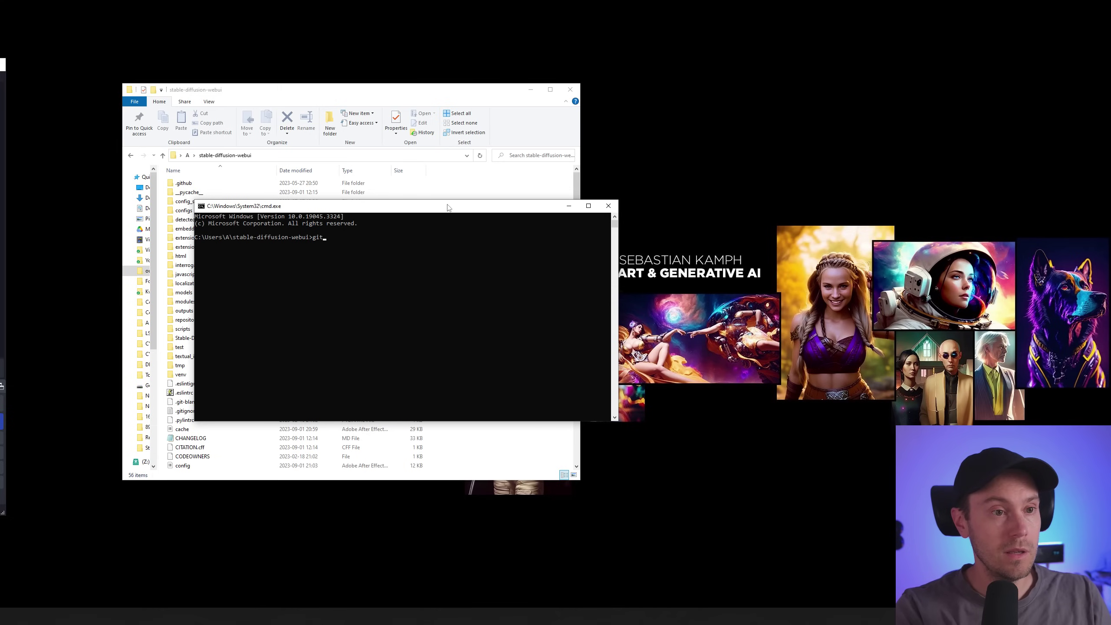
type("git ")
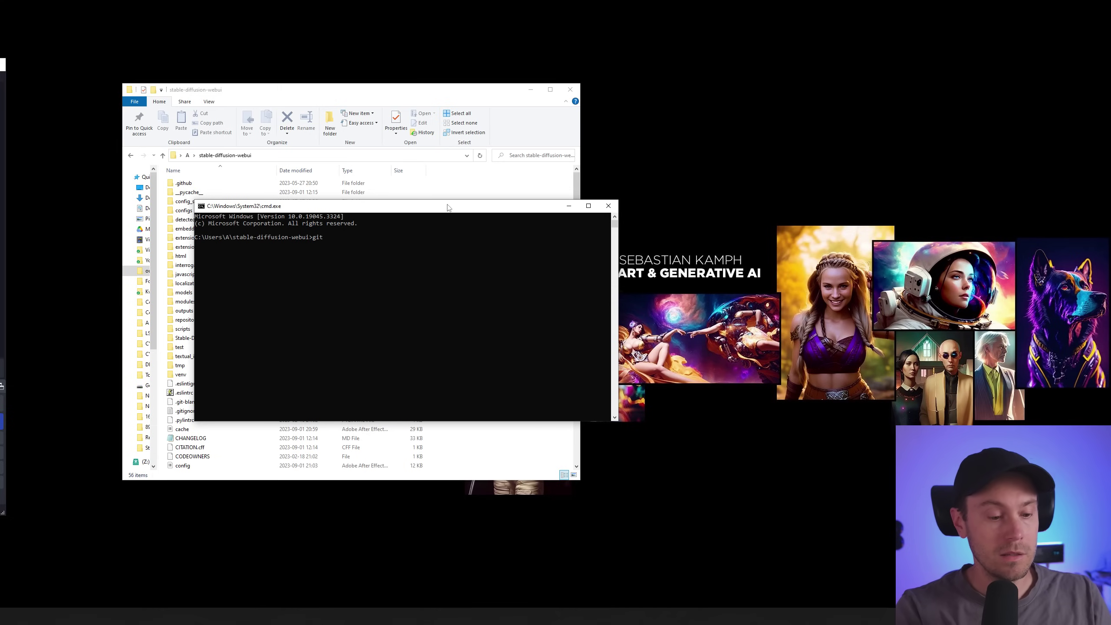
type("pull")
key("Return")
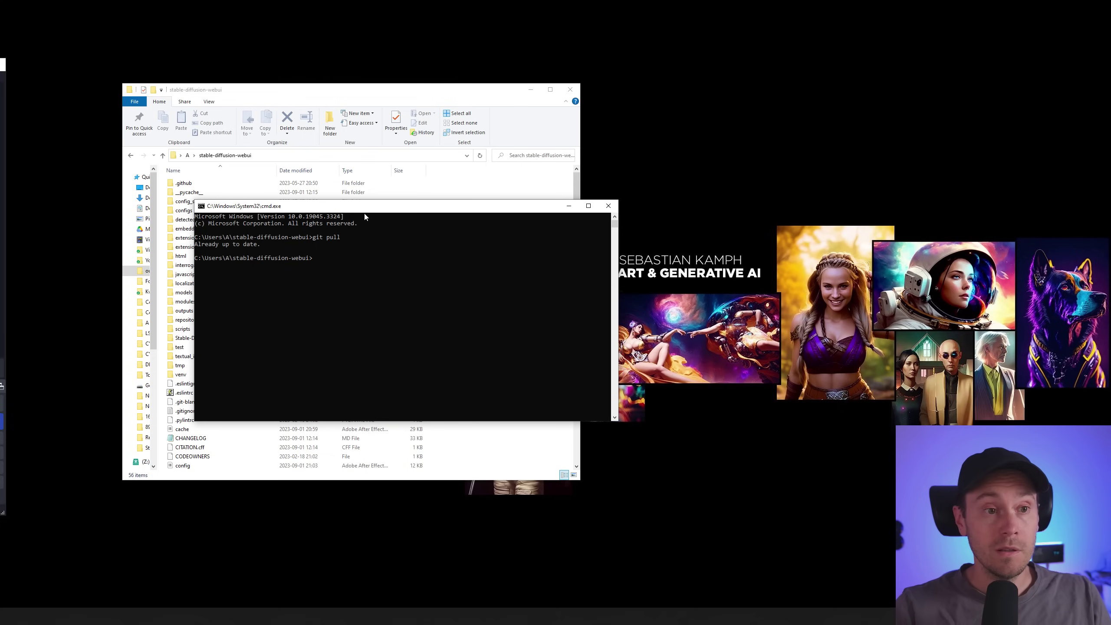
left_click_drag(365, 207, 320, 194)
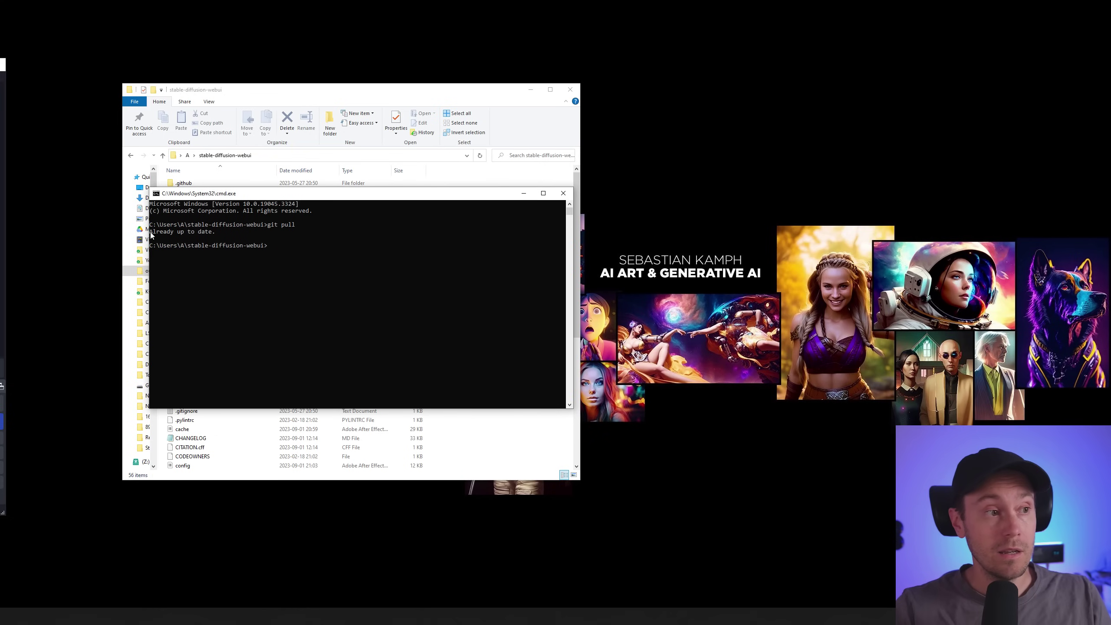
left_click_drag(150, 233, 216, 233)
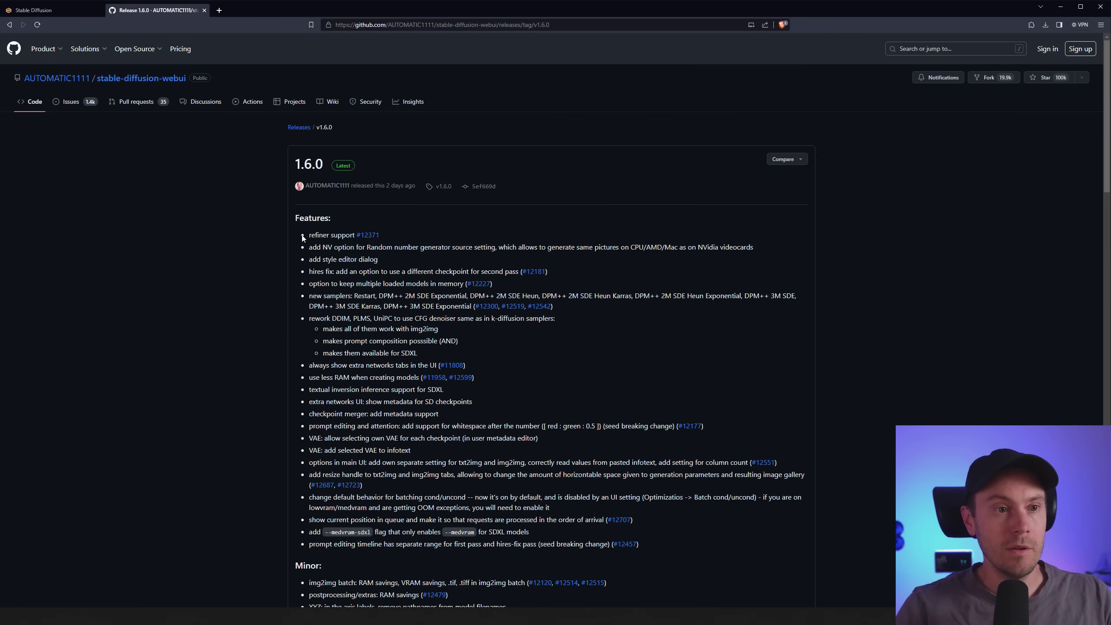
- Highlight the refiner support and hires fix entries in the v1.6.0 release notes
left_click_drag(308, 234, 383, 236)
left_click(463, 230)
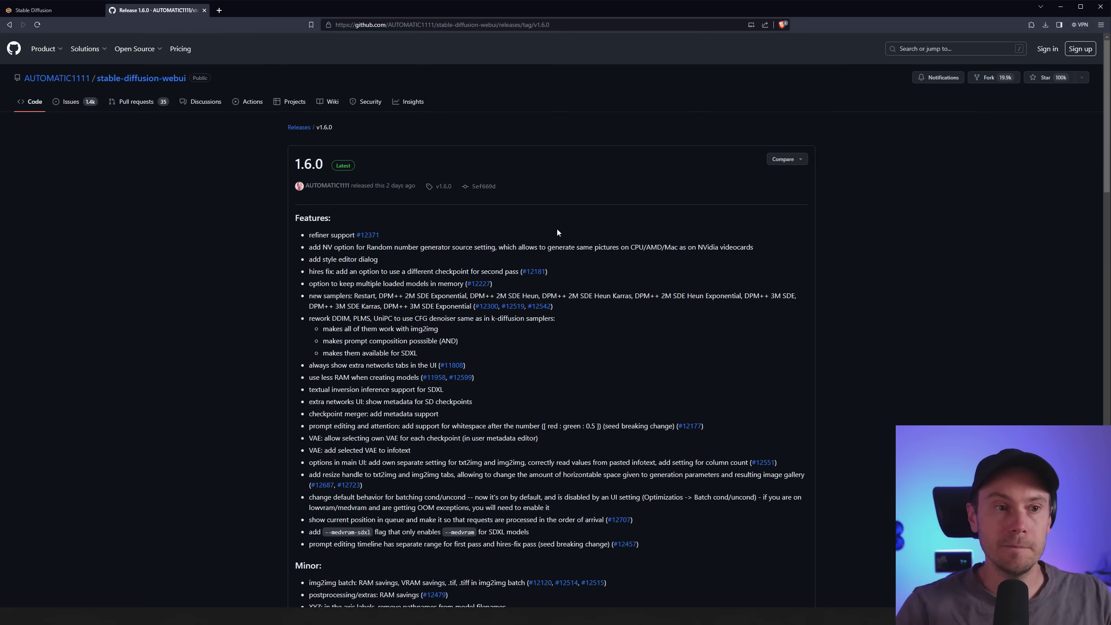
left_click_drag(310, 272, 521, 274)
left_click(455, 267)
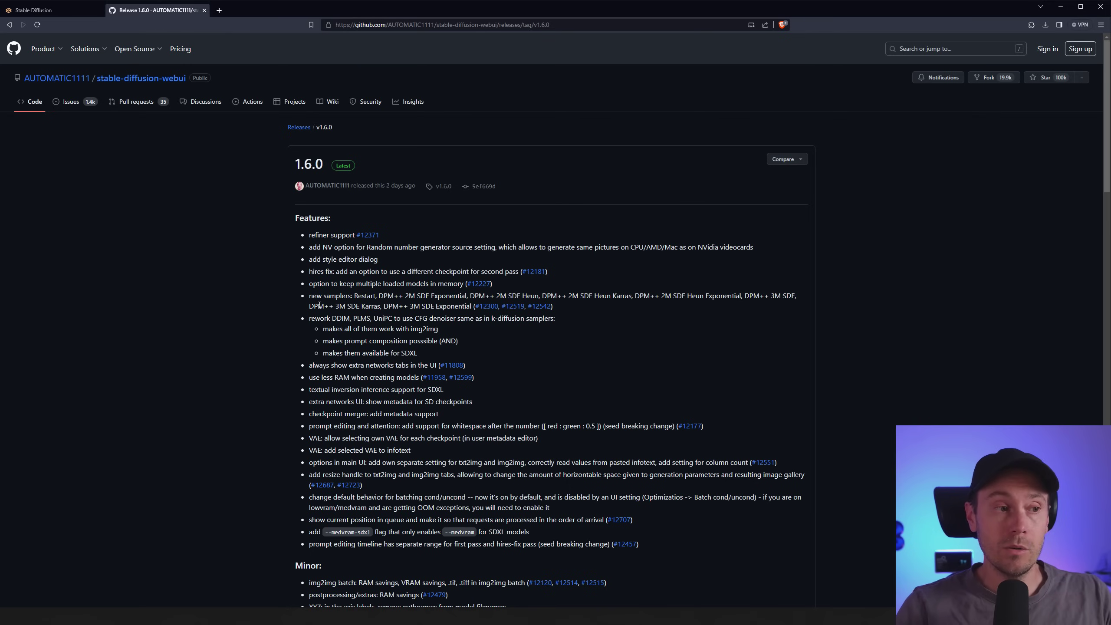
- Highlight the new samplers and per-checkpoint VAE entries, then scroll further down the notes
left_click_drag(310, 298, 577, 308)
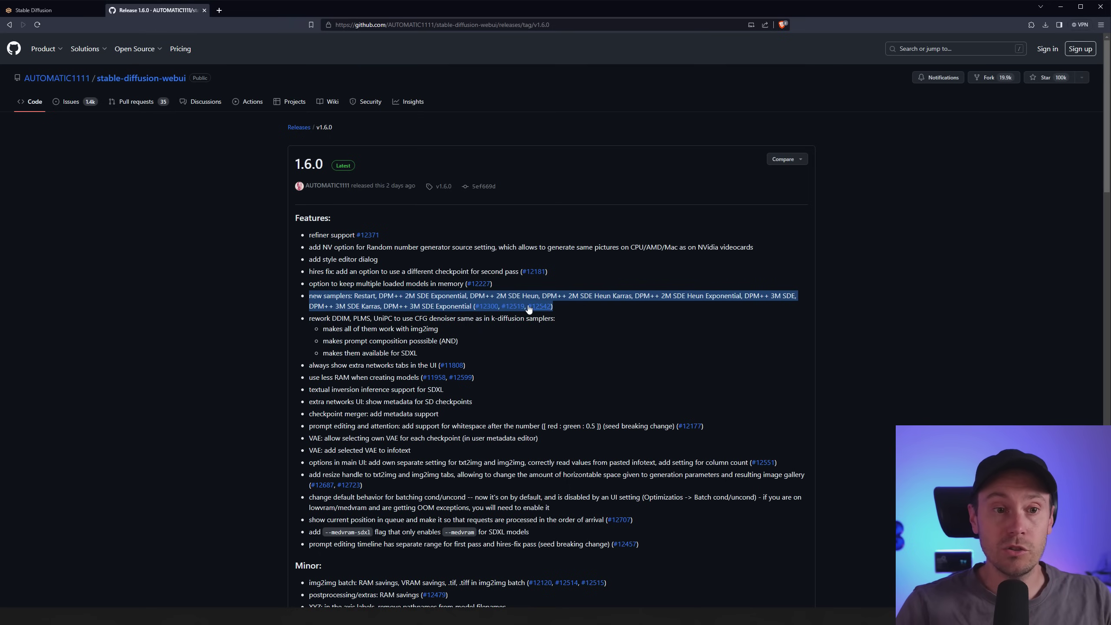
left_click(554, 305)
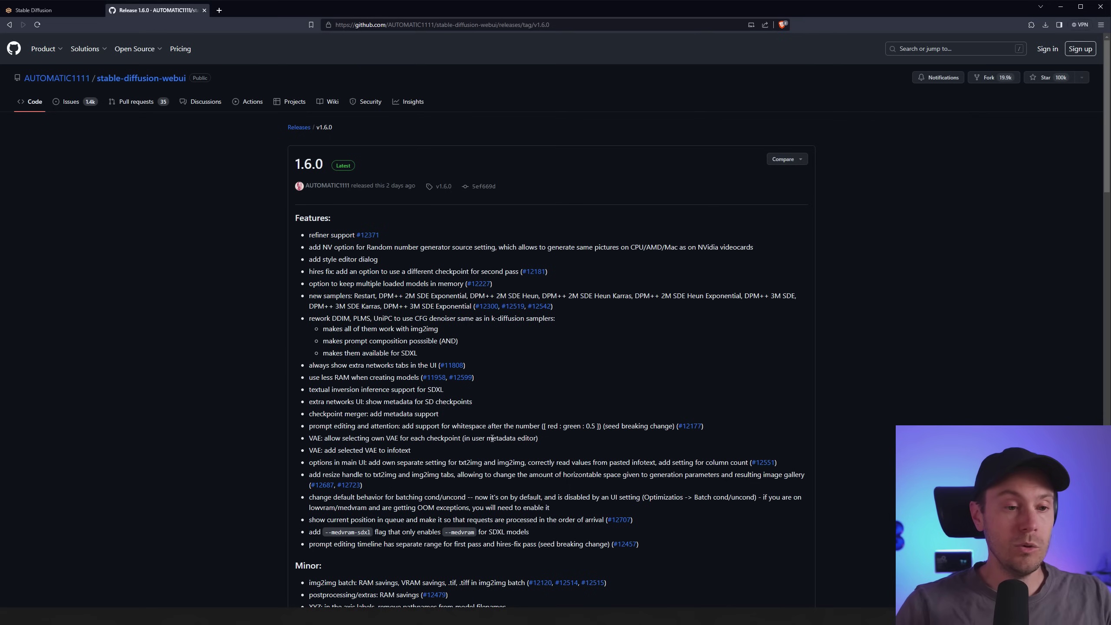
left_click_drag(538, 438, 308, 438)
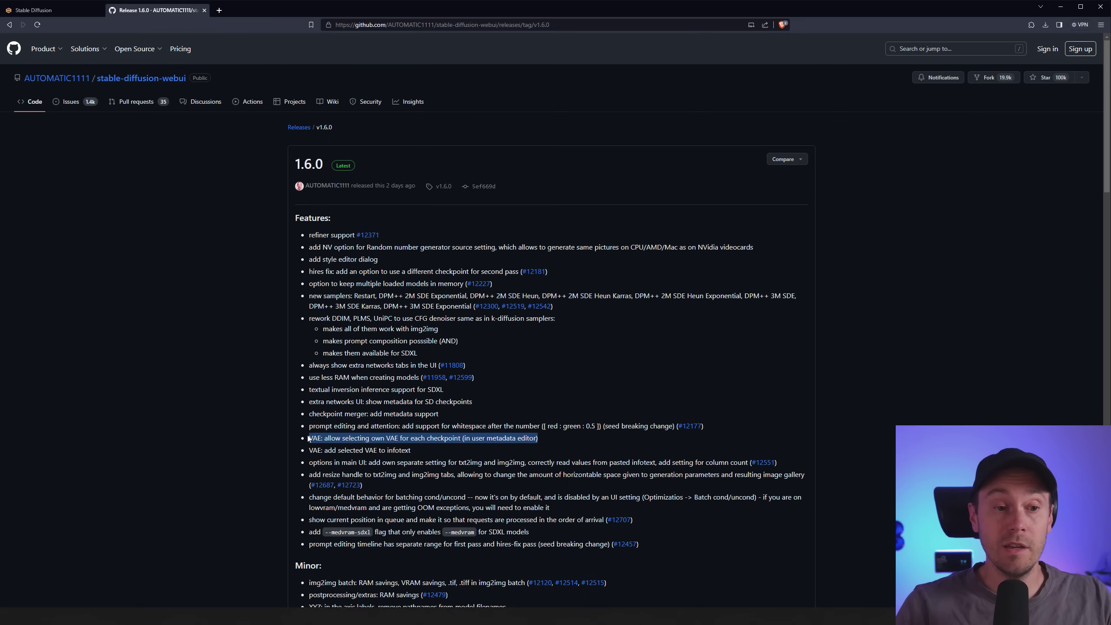
left_click(544, 439)
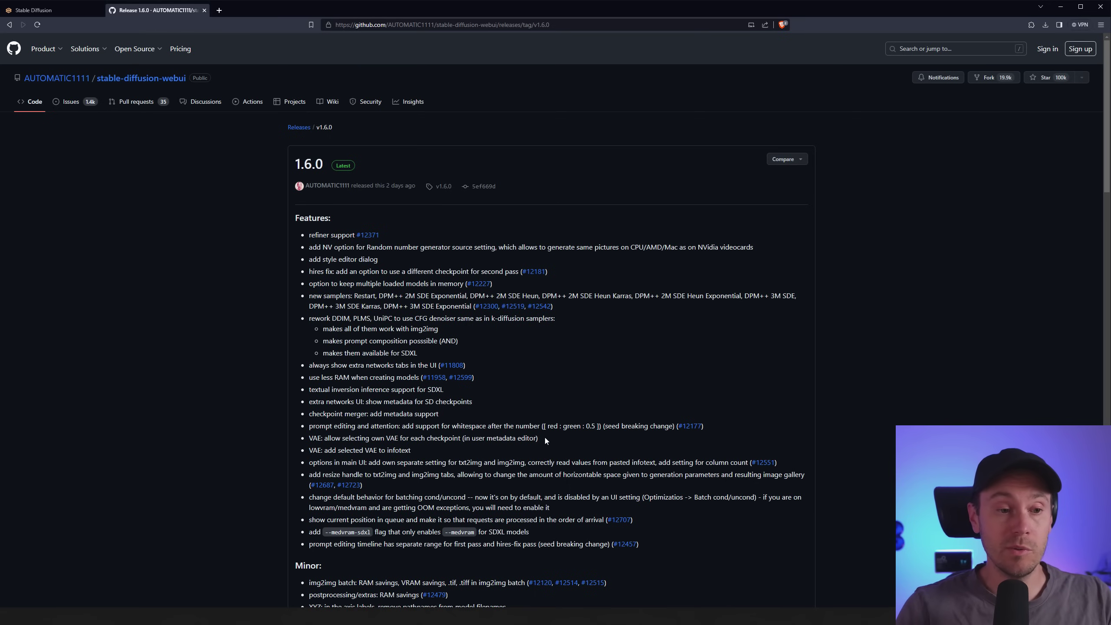
scroll(544, 437, "down", 4)
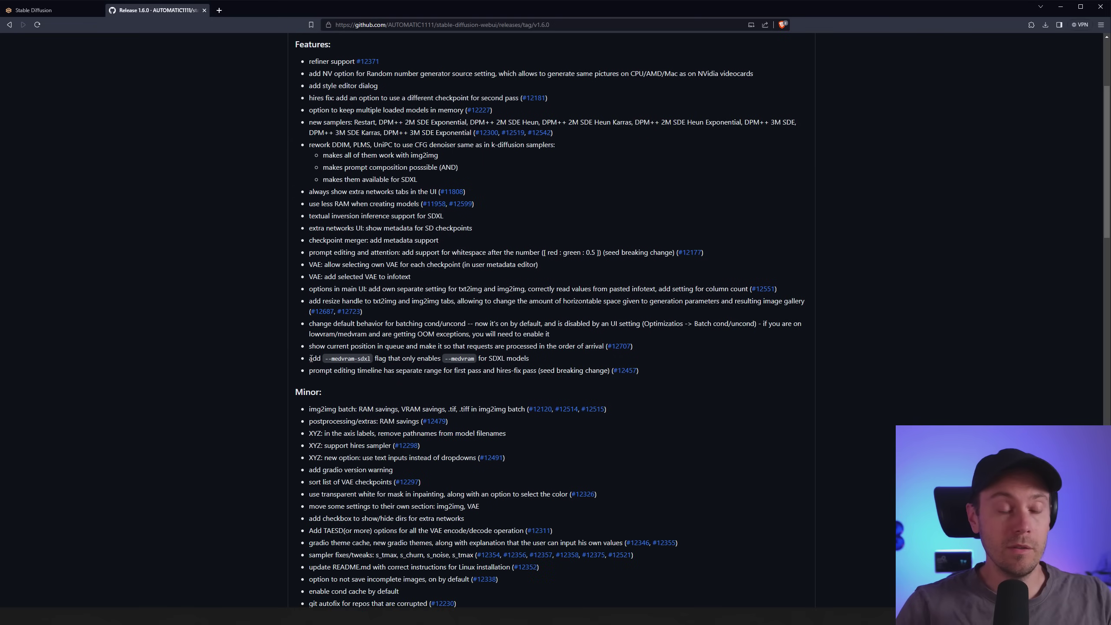
left_click_drag(310, 360, 529, 360)
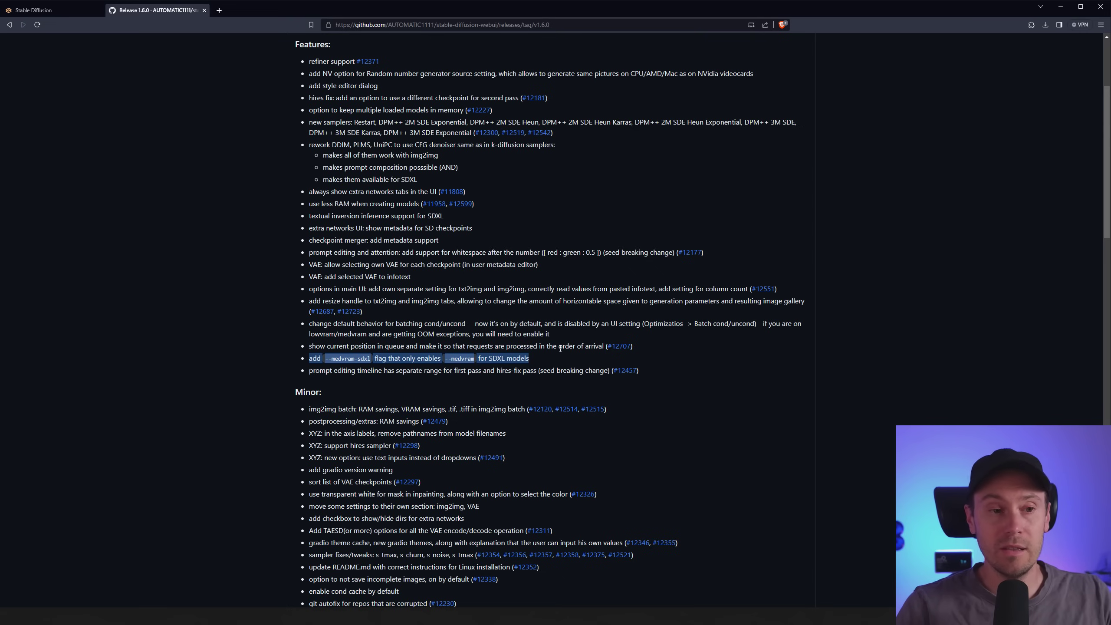
left_click(328, 359)
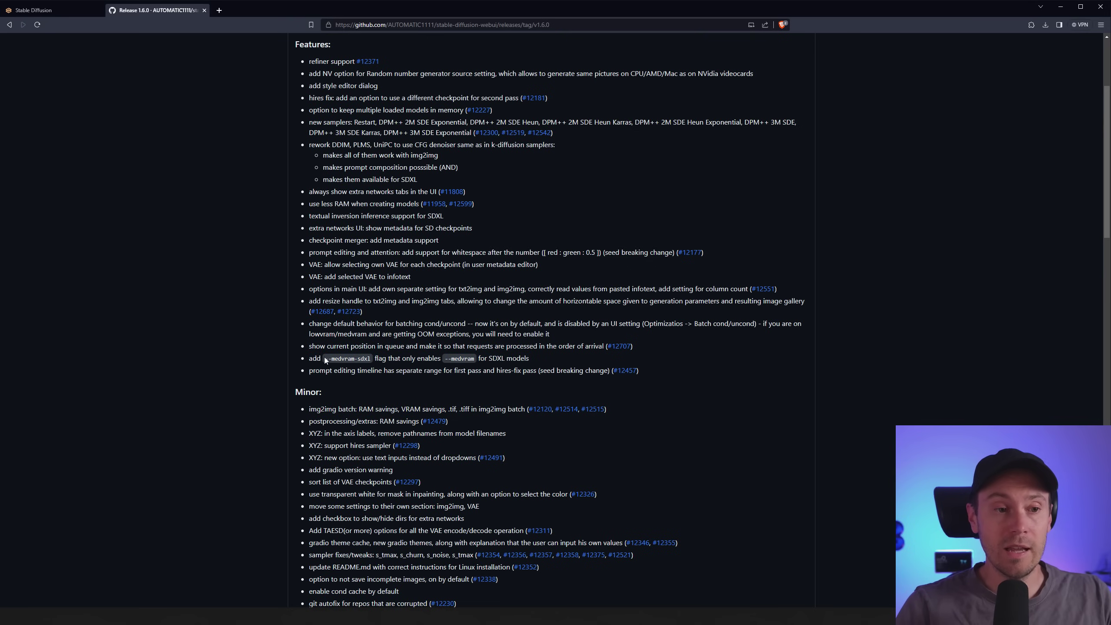
left_click_drag(327, 358, 371, 359)
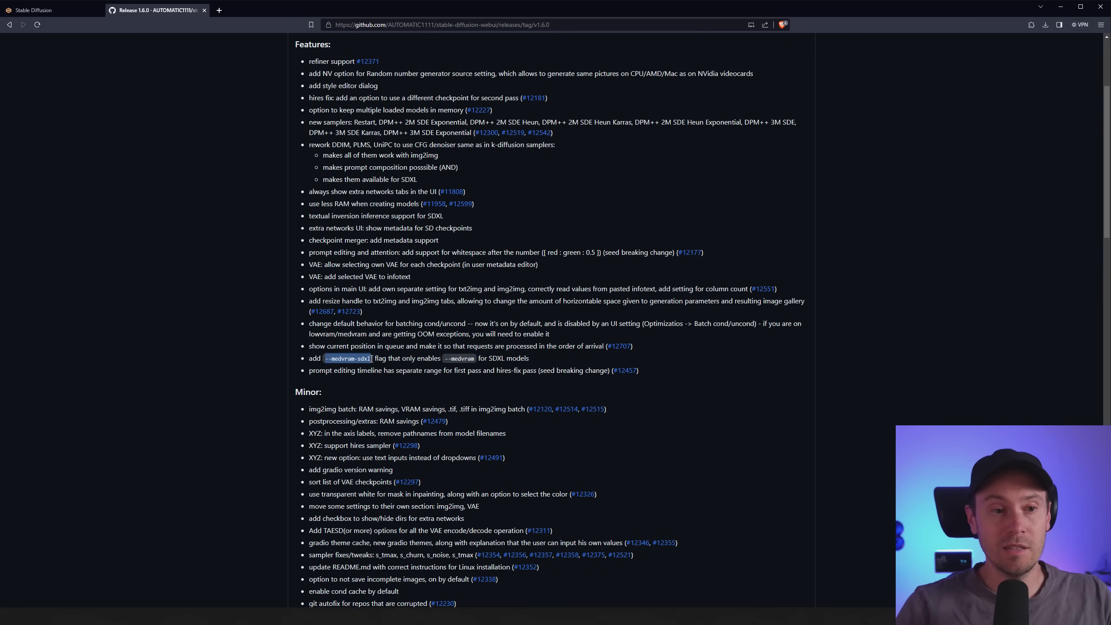
left_click(396, 368)
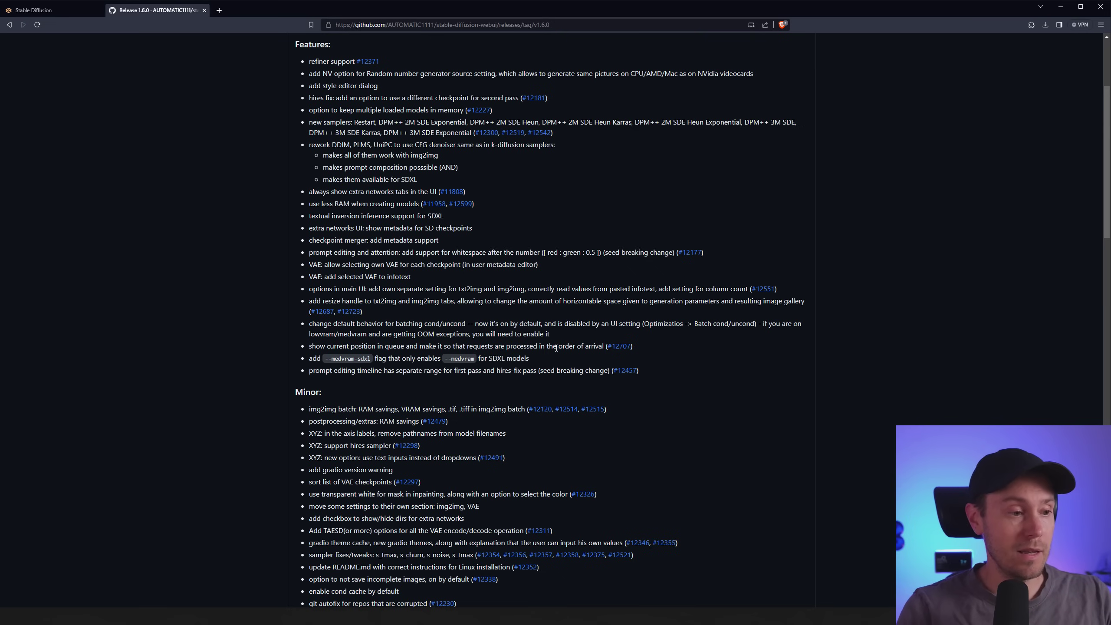
- In webui-user.bat, append '-sdxl' to --medvram on the COMMANDLINE_ARGS line, making --medvram-sdxl
key("alt+Tab")
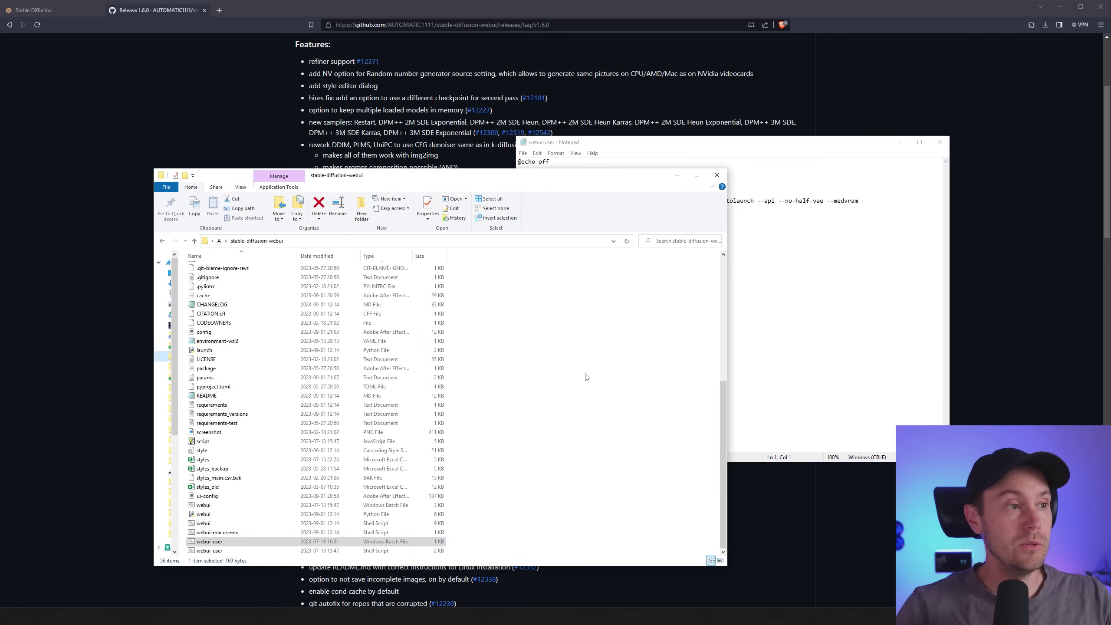
left_click_drag(774, 150, 627, 147)
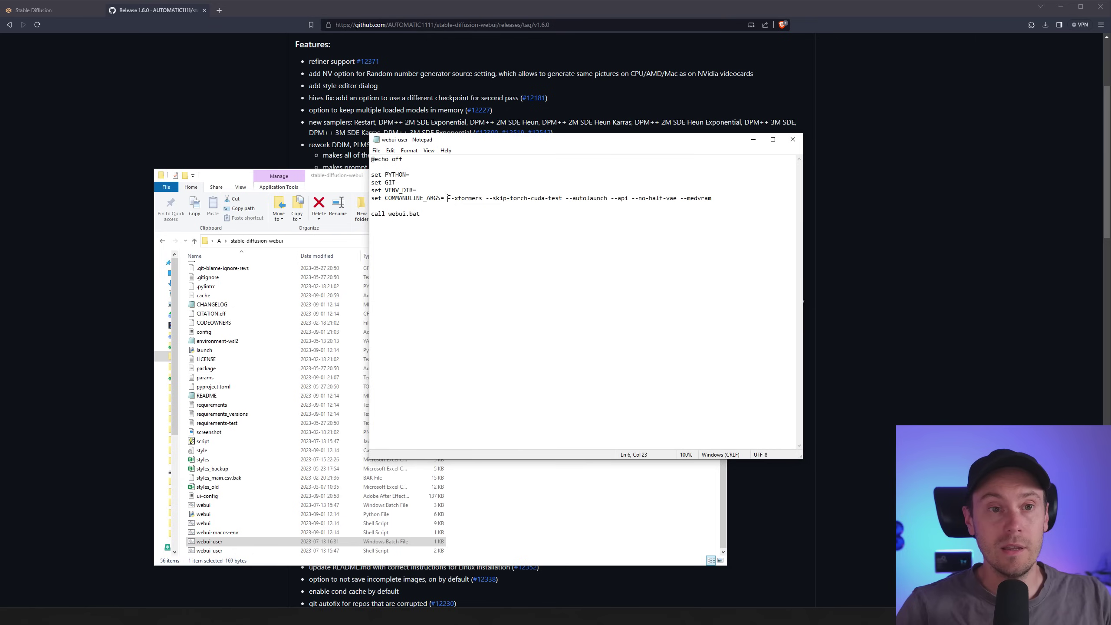
left_click_drag(448, 199, 717, 199)
left_click(729, 205)
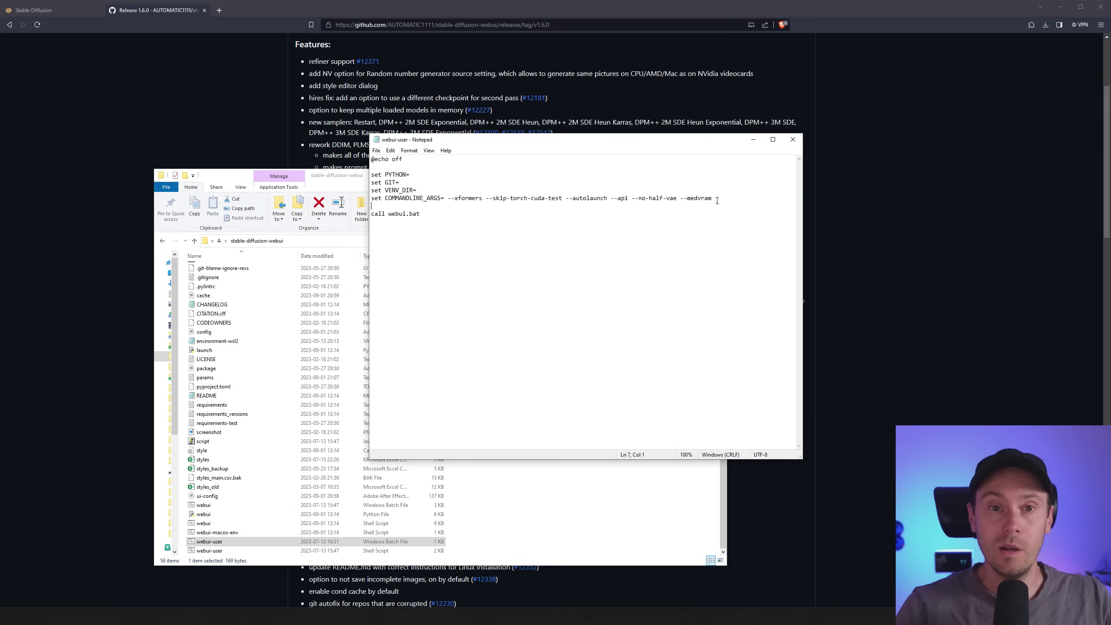
left_click_drag(713, 198, 679, 199)
left_click(717, 202)
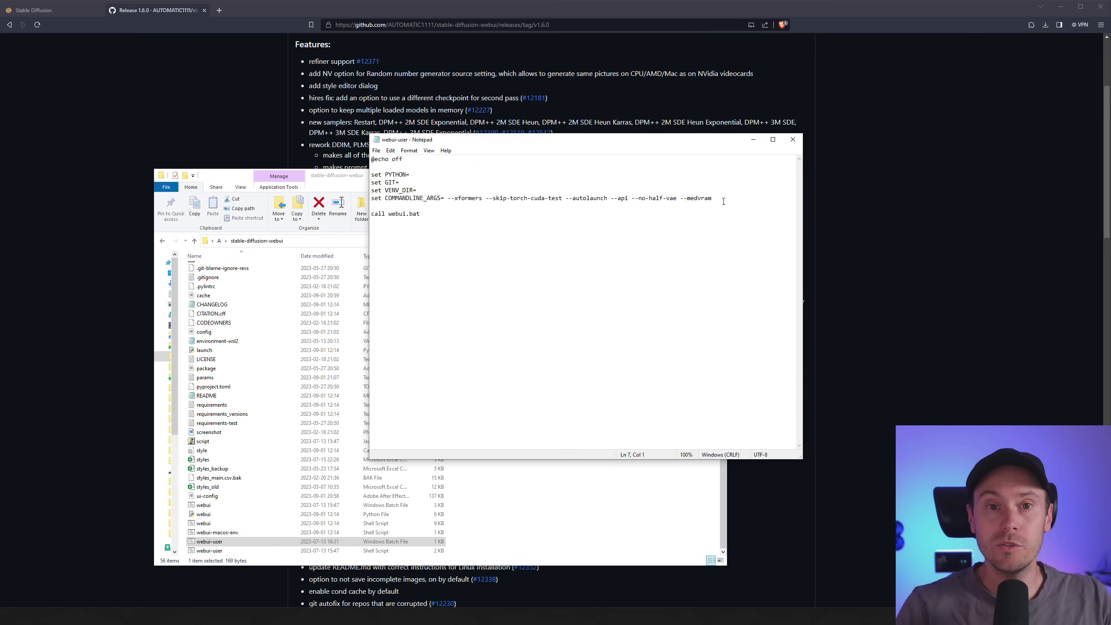
left_click(716, 199)
type("-sdxl")
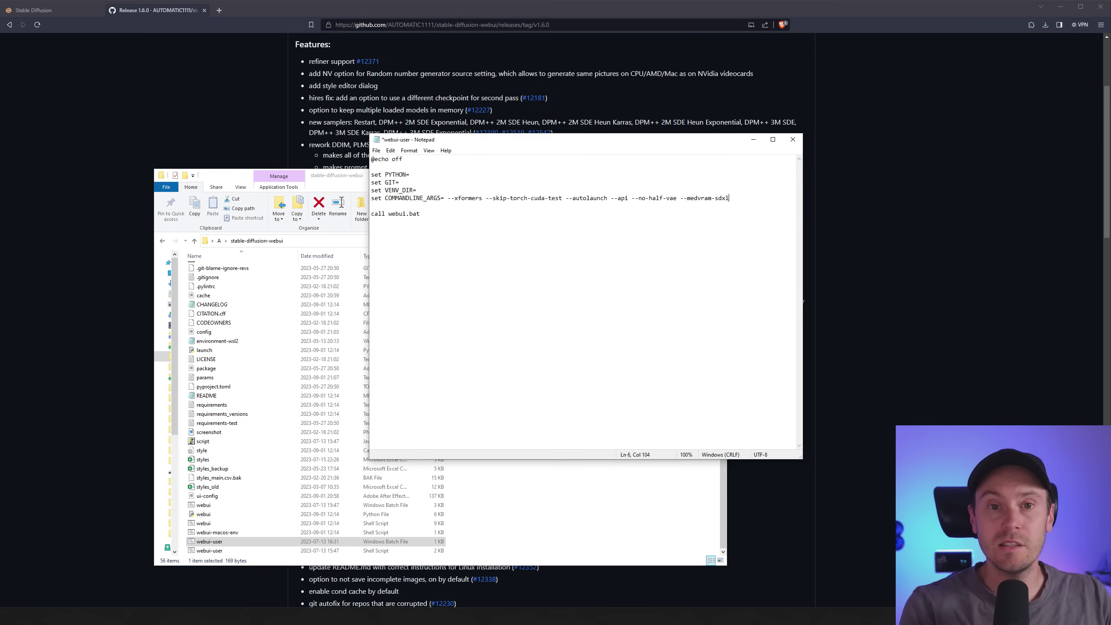